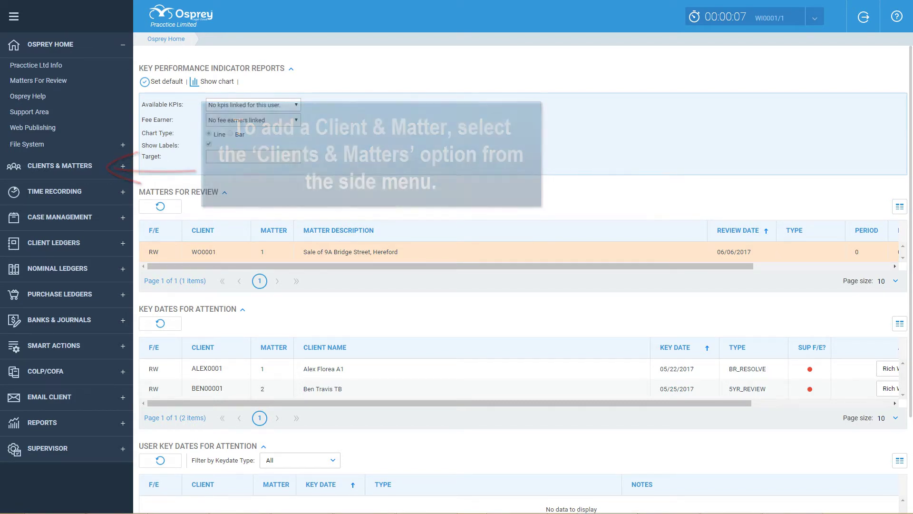
Go to the Clients page under Clients & Matters to reach the new-file options.
{"action": "left_click", "coordinate": [61, 166]}
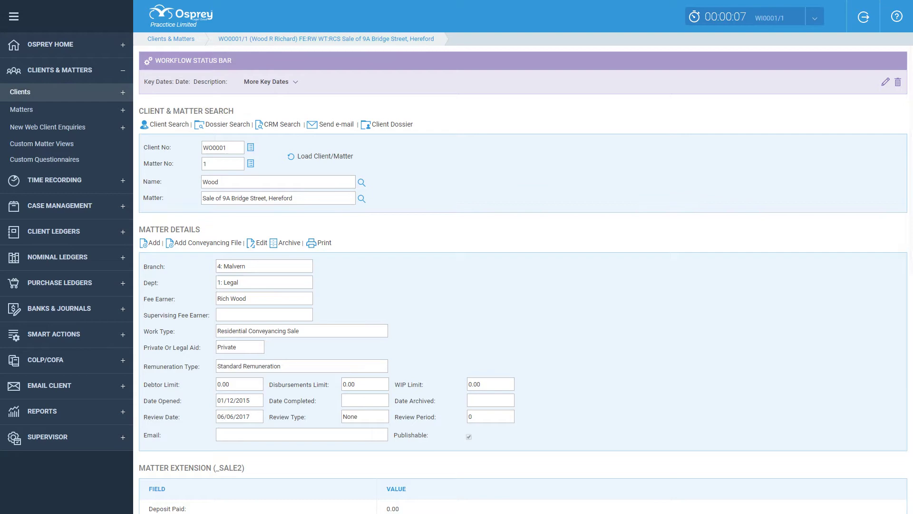
{"action": "left_click", "coordinate": [20, 91]}
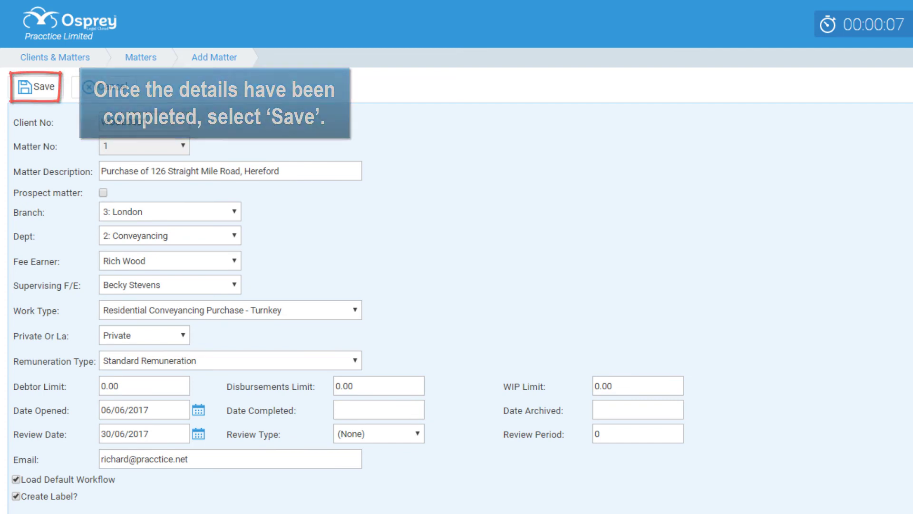
{"action": "left_click", "coordinate": [36, 87]}
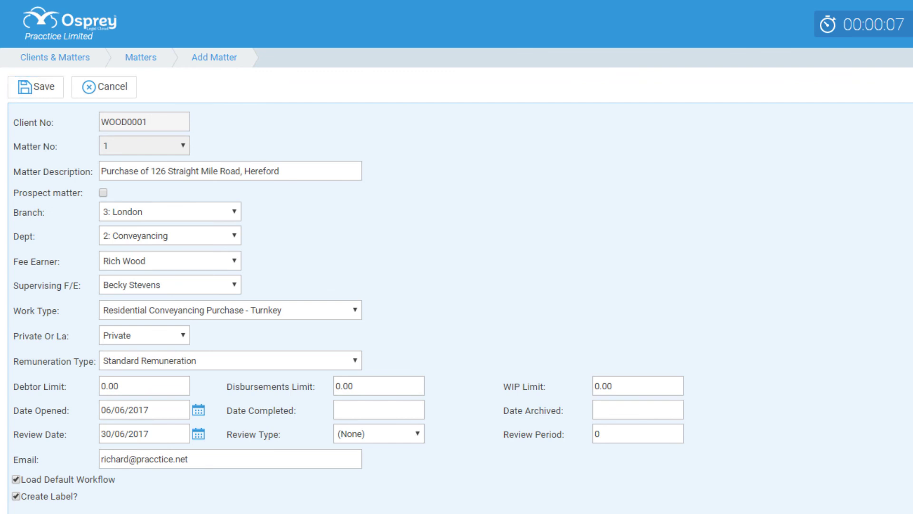